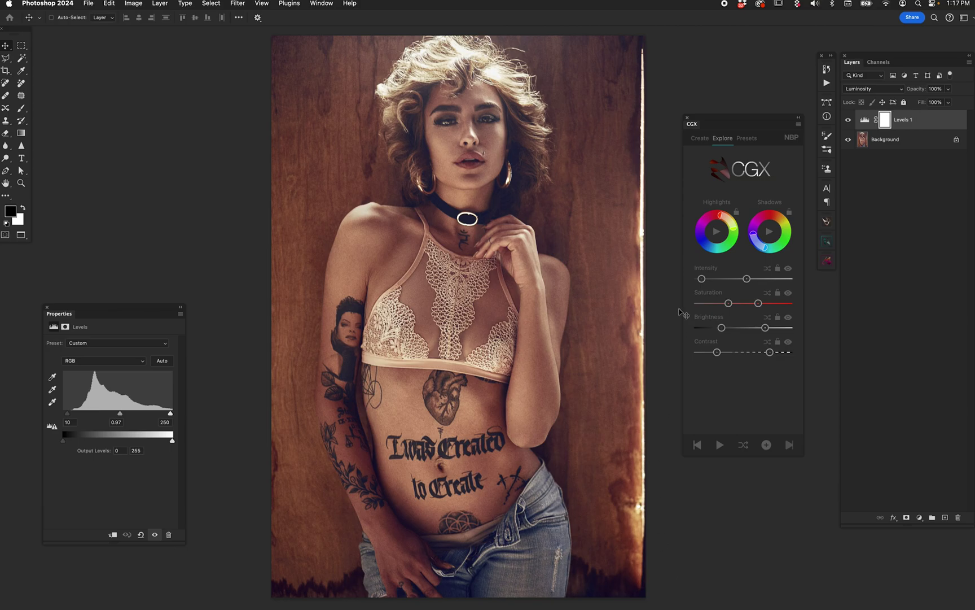
Step: Glance at the Create sliders, then cycle random CGX looks until a reddish-purple grade appears
click(703, 141)
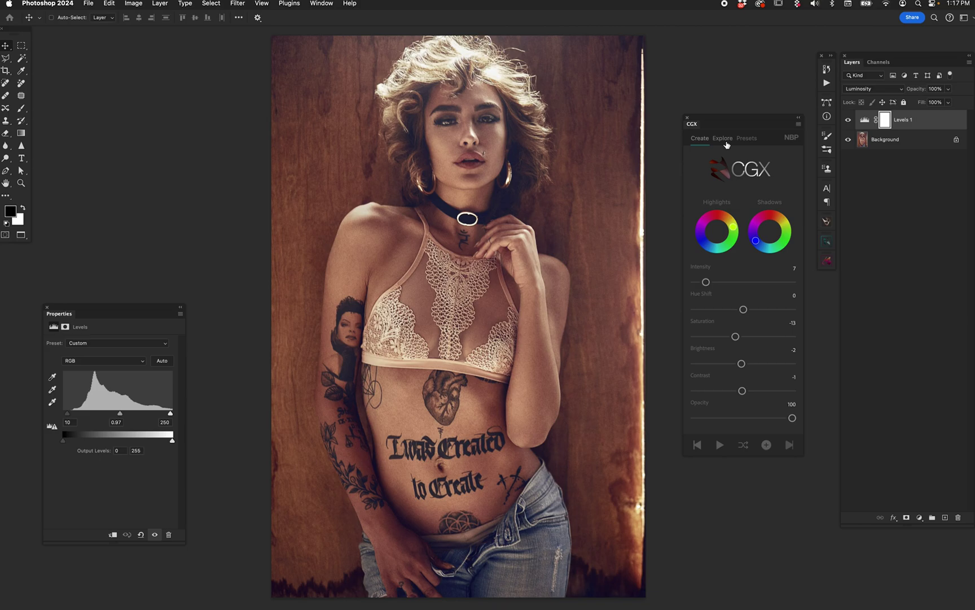
click(725, 141)
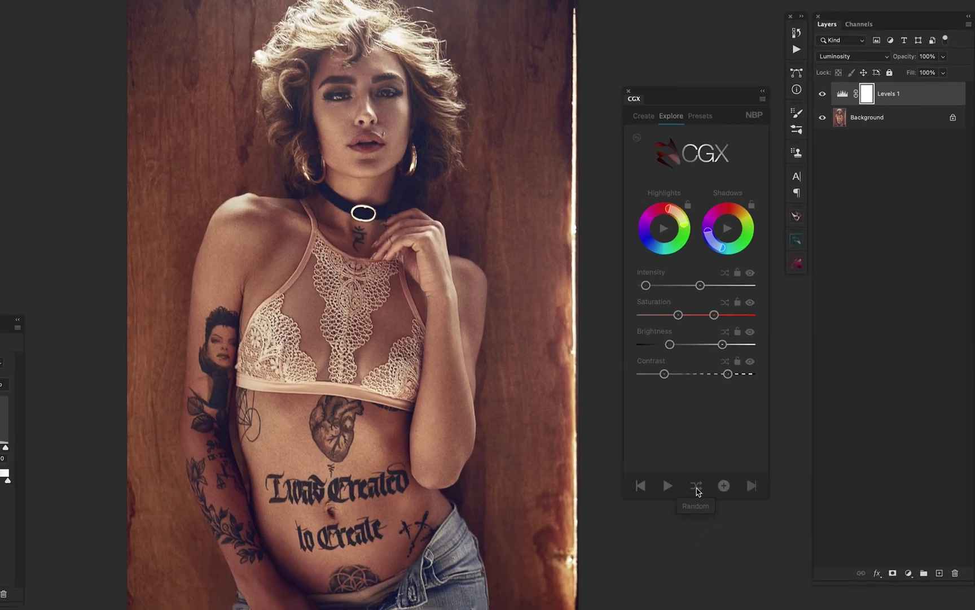
click(621, 551)
click(744, 446)
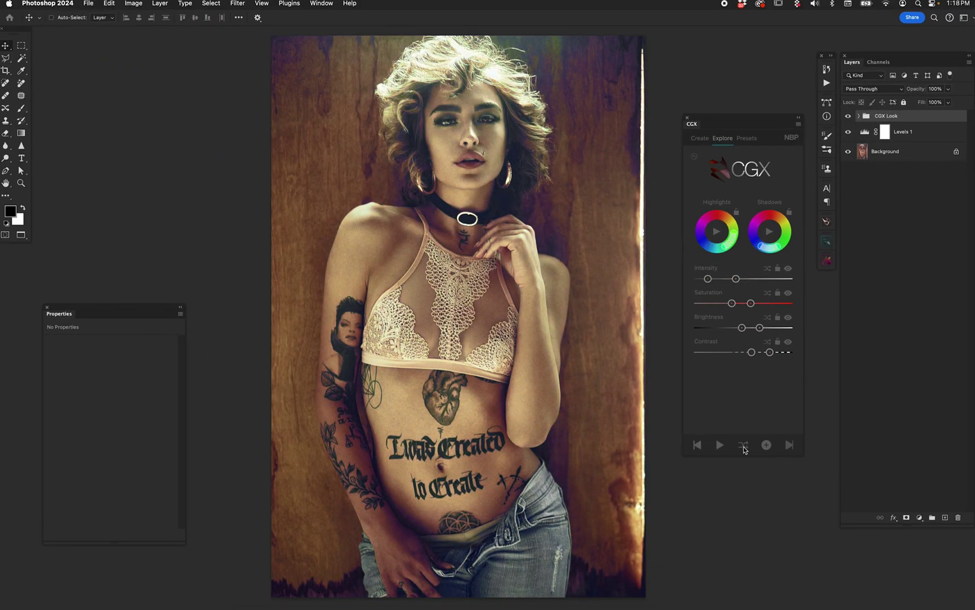
click(745, 447)
click(744, 446)
click(744, 446)
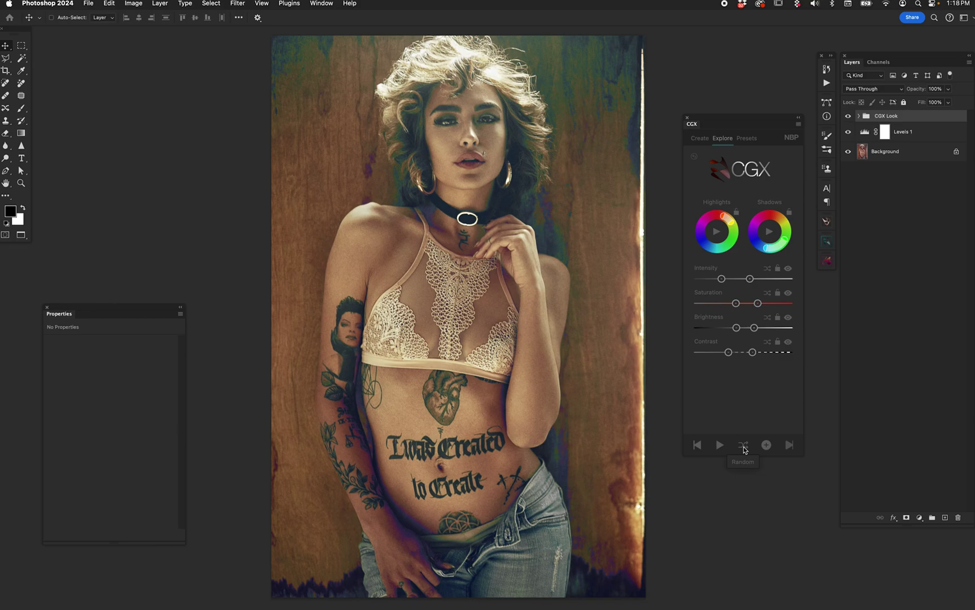
click(744, 446)
click(744, 446)
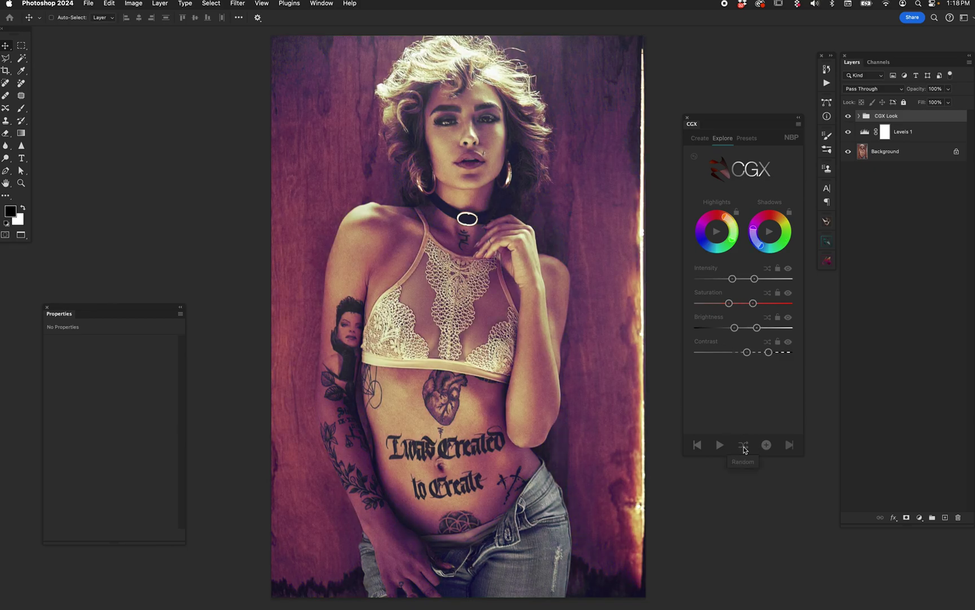
click(744, 446)
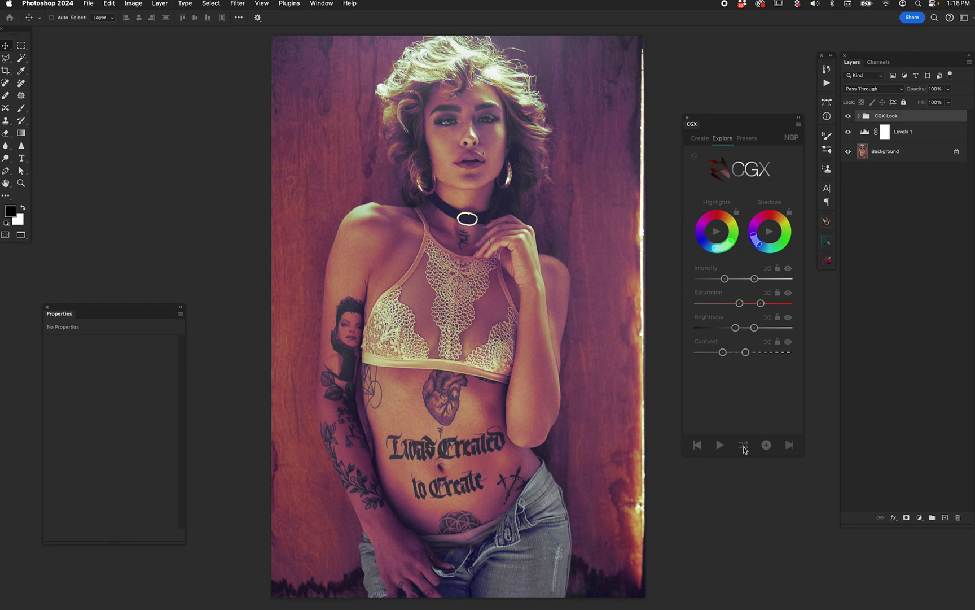
click(744, 446)
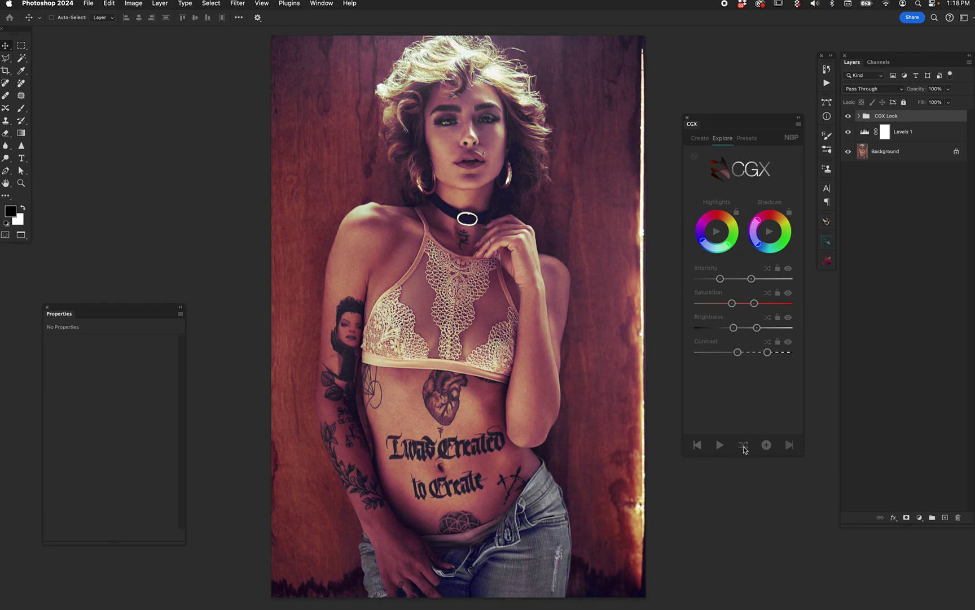
click(744, 446)
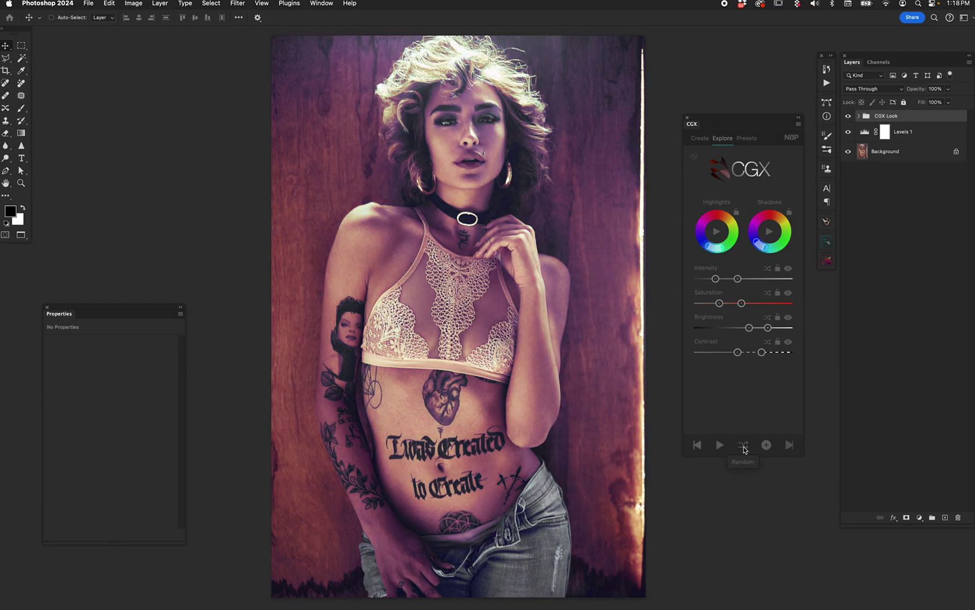
click(743, 446)
click(744, 446)
click(744, 446)
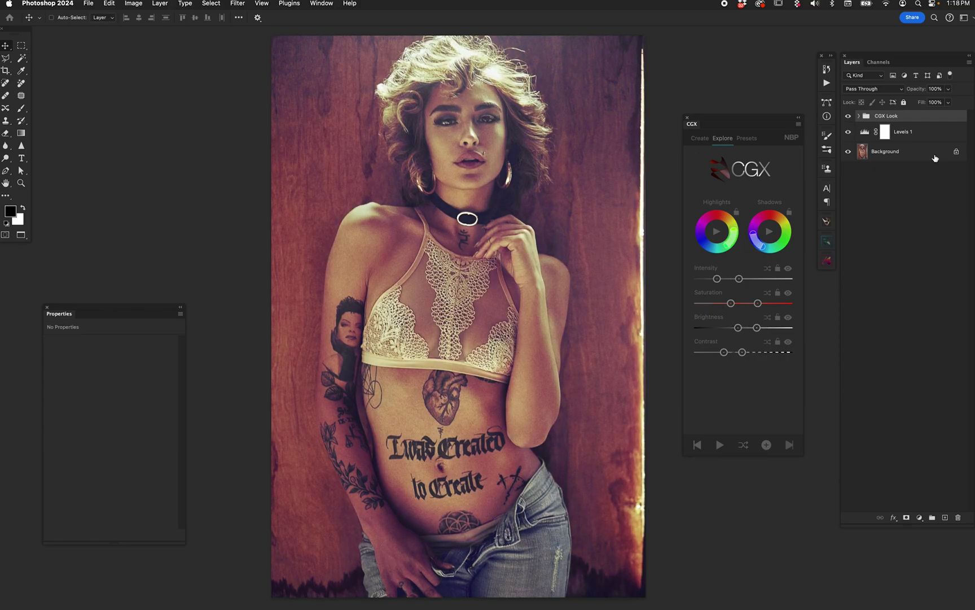
Step: Undo the CGX Look group and toggle Levels 1 off and on to compare
key(Delete)
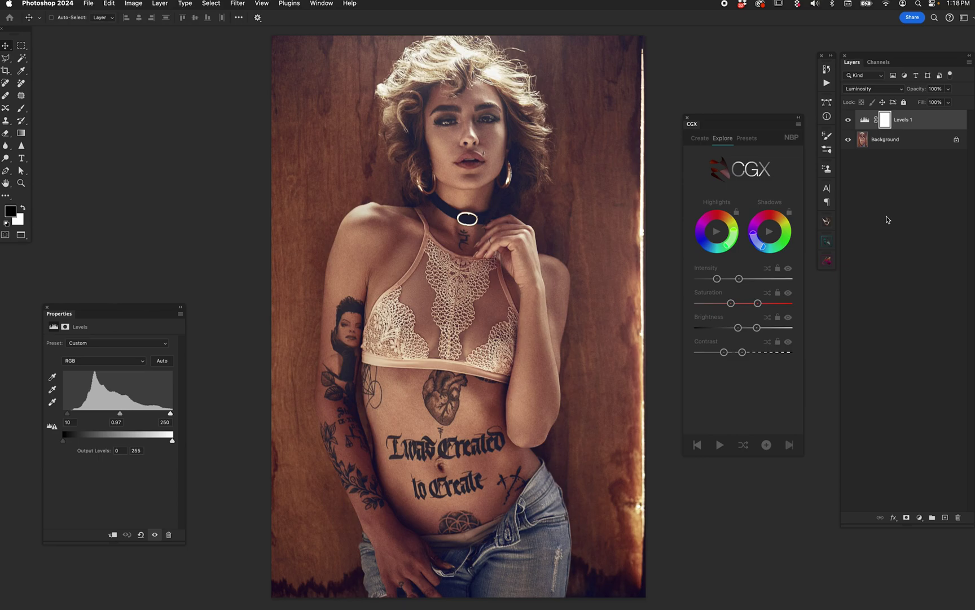
click(849, 120)
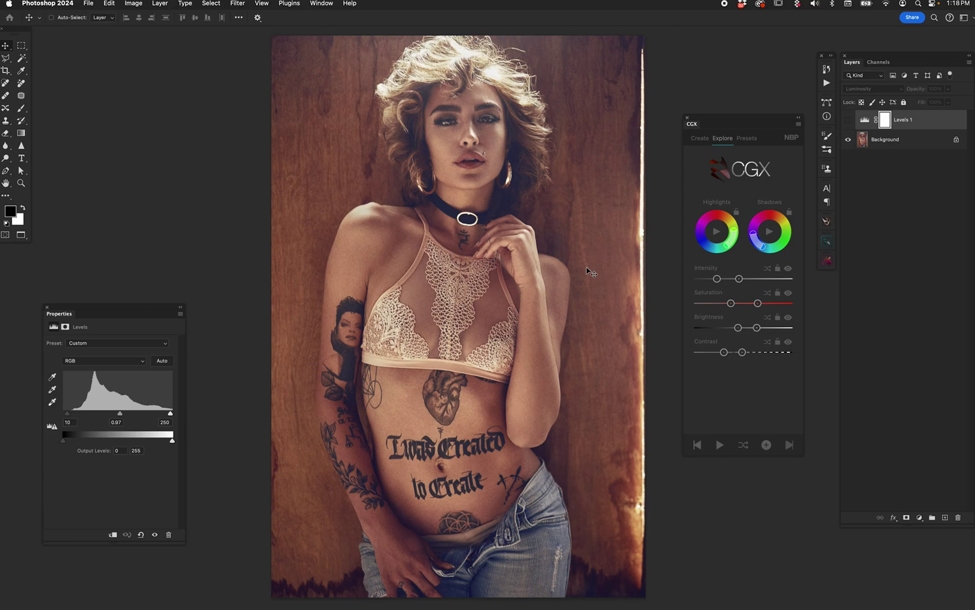
click(849, 121)
click(848, 120)
click(848, 121)
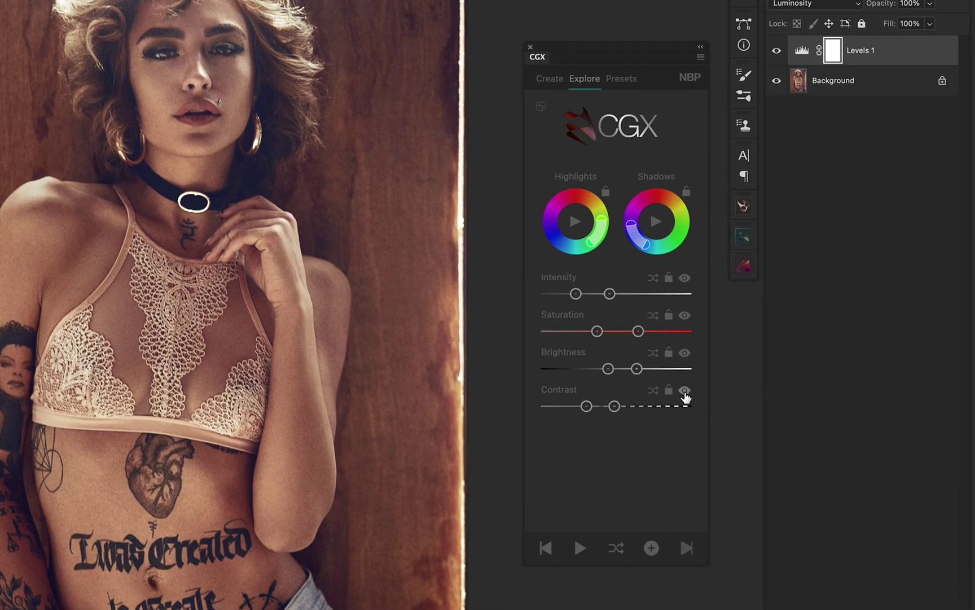
Step: Exclude contrast and narrow the brightness, saturation and intensity ranges toward lower values
click(684, 391)
drag(609, 370, 635, 367)
drag(598, 331, 580, 332)
drag(638, 331, 629, 331)
drag(577, 292, 525, 294)
drag(608, 292, 594, 294)
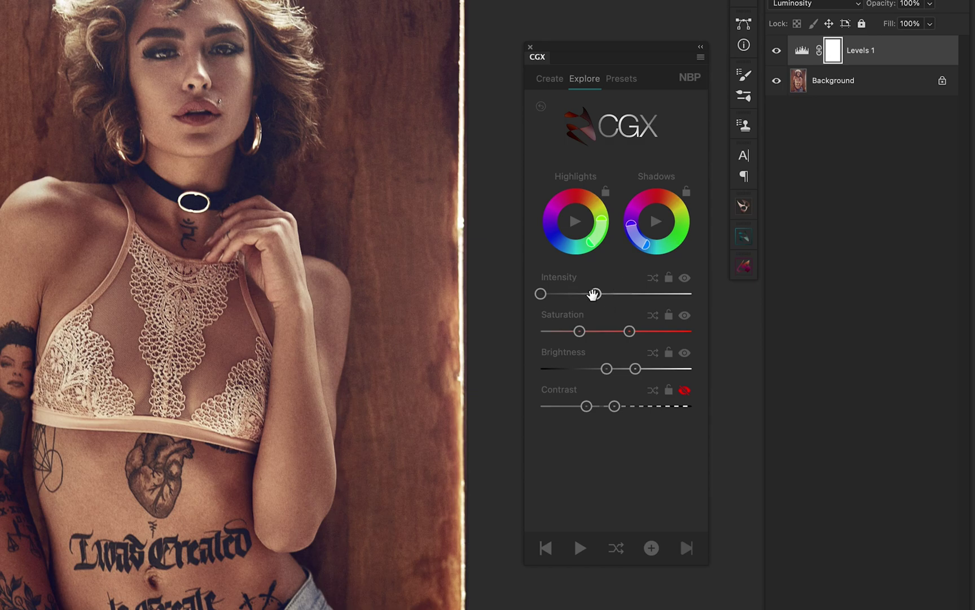
Step: Shift highlight hues toward cyan-blue and shadow hues toward pink-red, then compare Levels 1
mouse_move(601, 225)
mouse_down()
mouse_move(589, 263)
mouse_move(605, 235)
mouse_up()
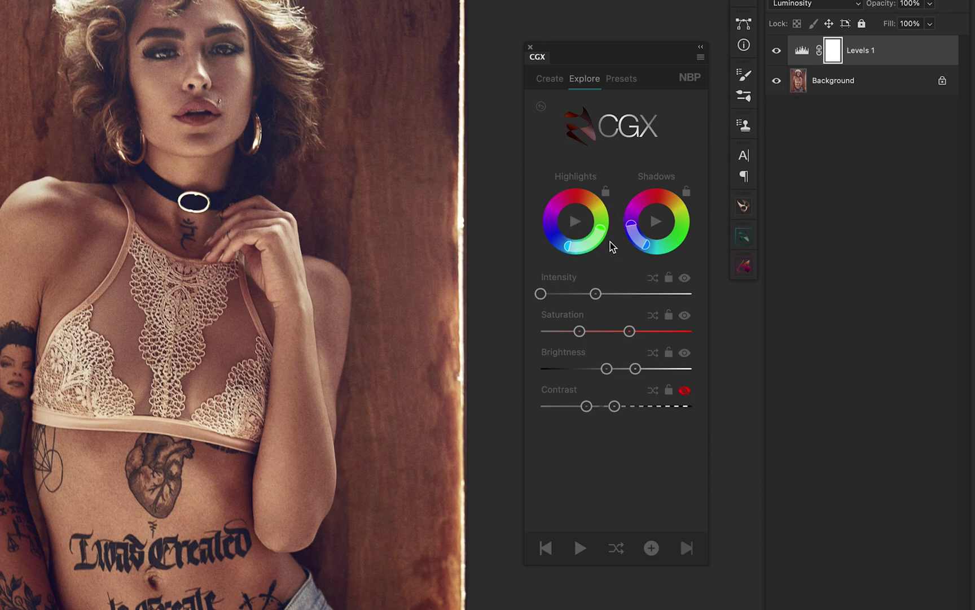
drag(631, 224, 665, 196)
drag(645, 246, 645, 198)
click(630, 231)
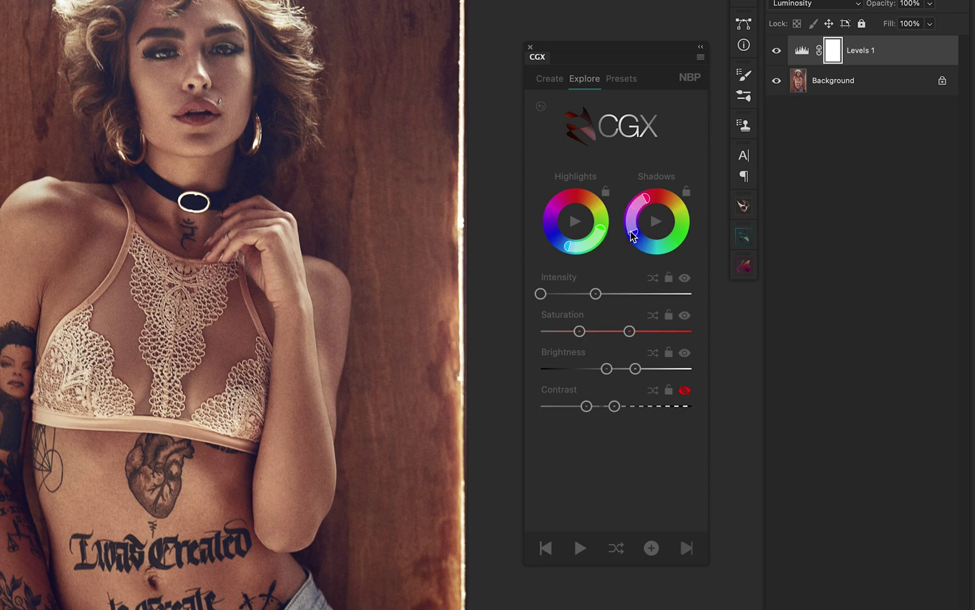
click(778, 51)
click(778, 51)
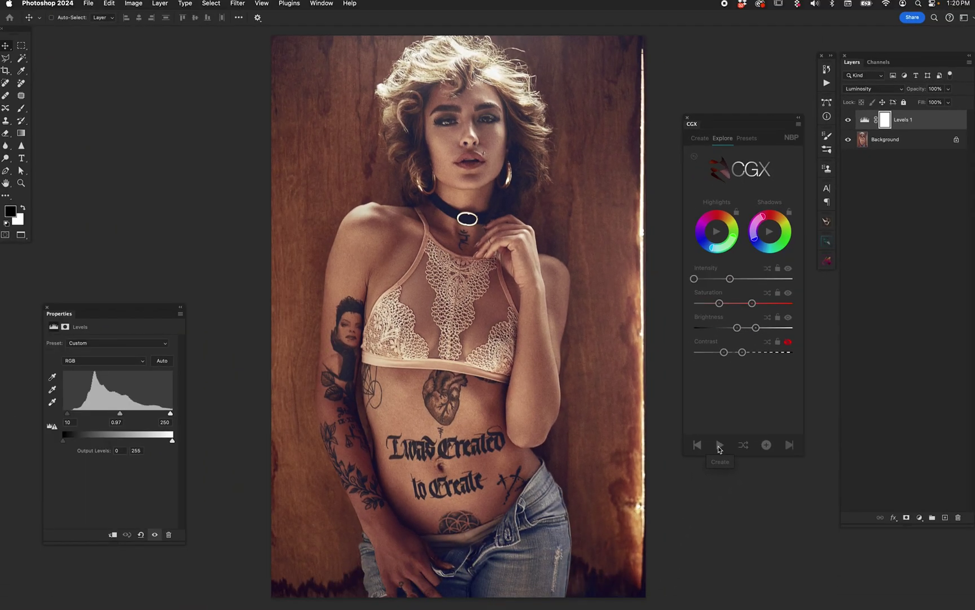
Step: Generate a series of CGX looks within the set limits
click(656, 492)
click(720, 446)
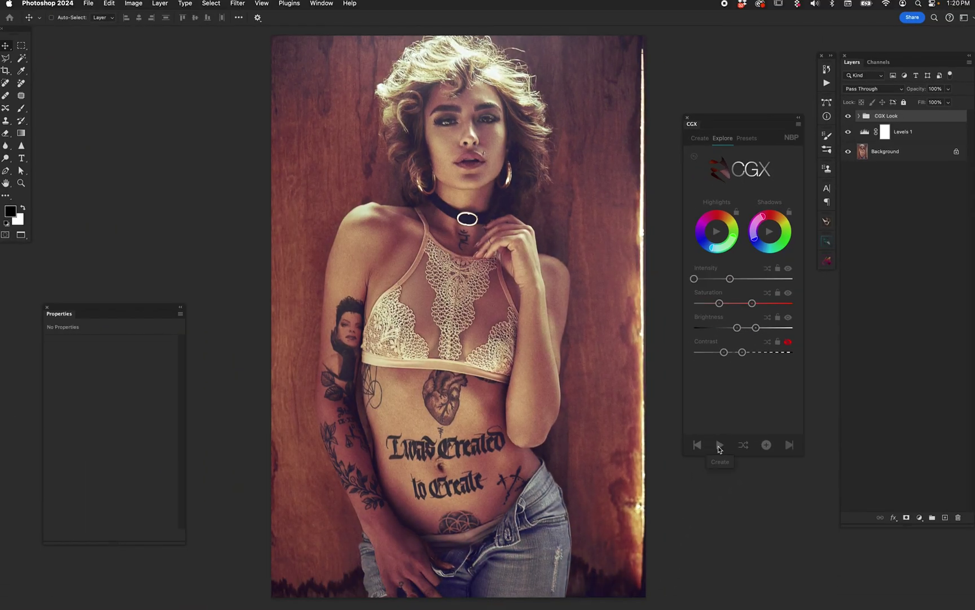
click(719, 446)
click(718, 445)
click(718, 445)
click(718, 445)
click(717, 447)
click(717, 446)
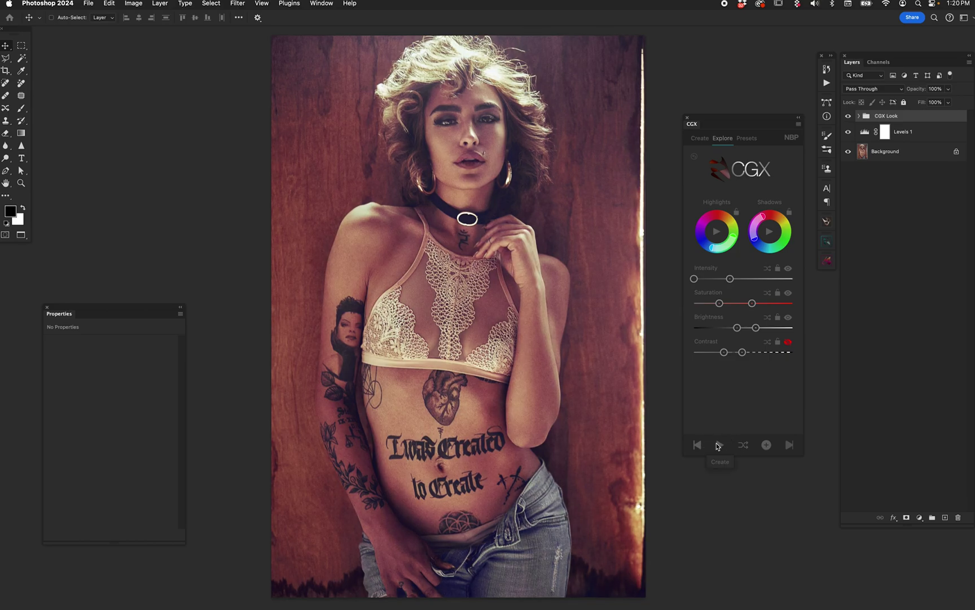
click(717, 445)
click(718, 446)
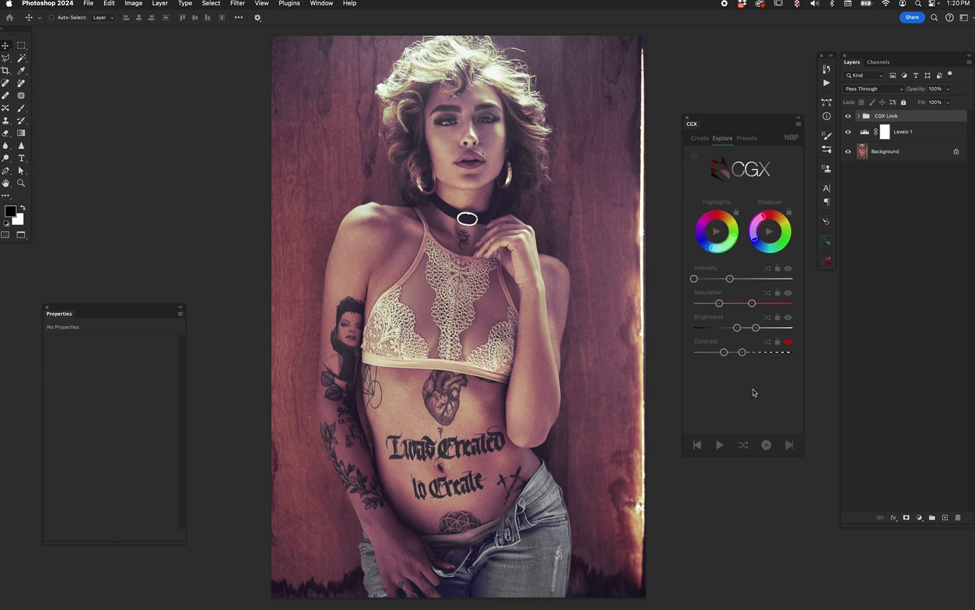
click(719, 446)
click(719, 446)
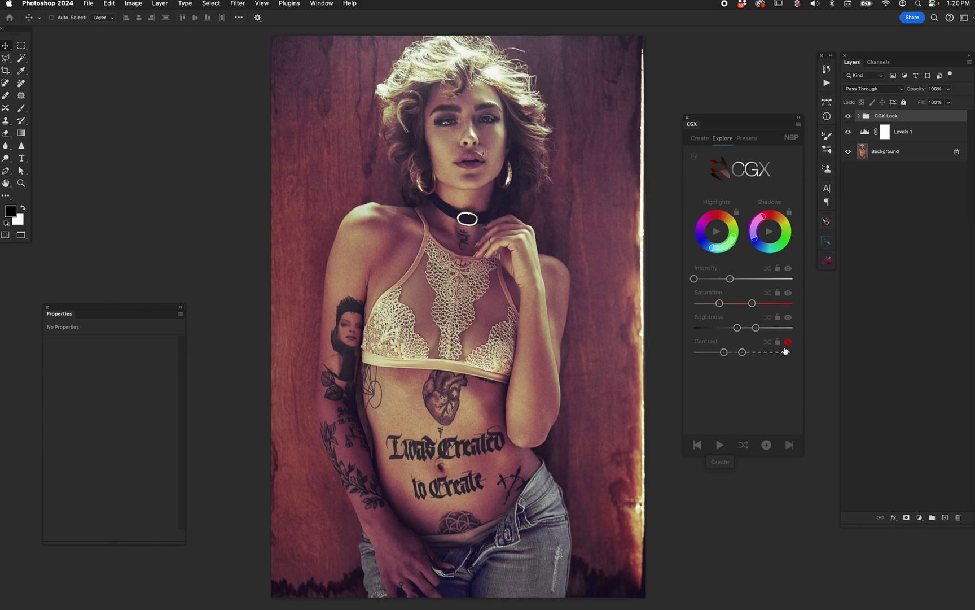
Step: Exclude brightness and keep generating looks until a maroon-brown grade lands
click(788, 319)
click(719, 446)
click(720, 446)
click(720, 446)
click(720, 446)
click(720, 446)
click(720, 446)
click(720, 446)
Step: Delete the CGX Look group and Levels 1, then set CGX to vary only contrast
key(Delete)
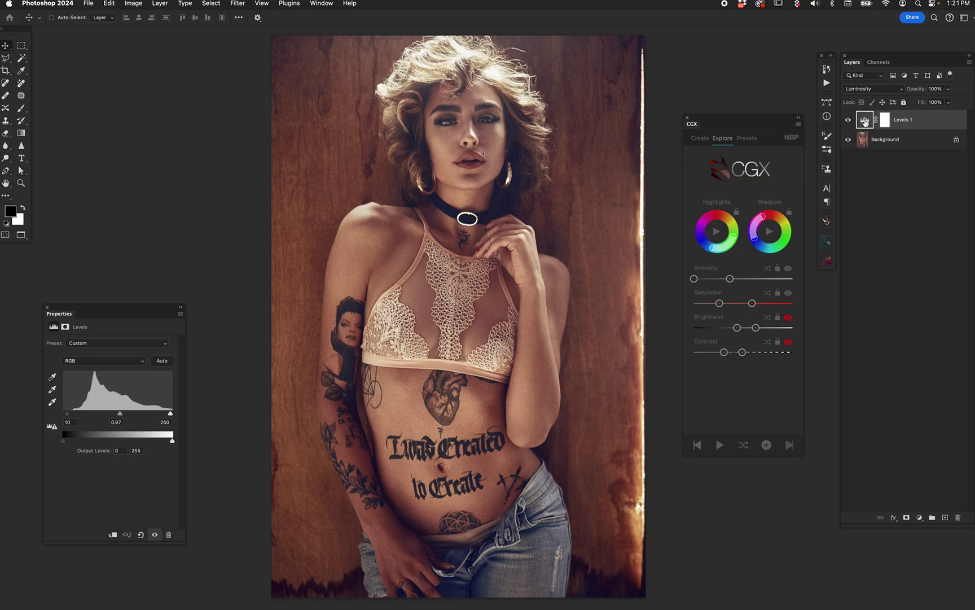
key(Delete)
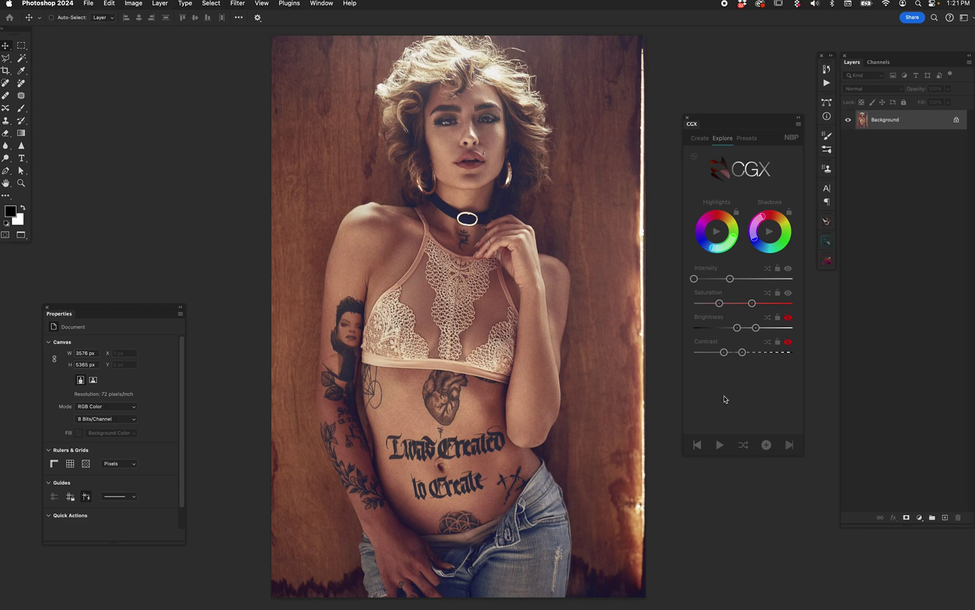
click(789, 317)
click(789, 292)
click(788, 268)
click(789, 317)
click(789, 341)
Step: Extend the Contrast range to its lowest end and generate a darker, punchier contrast-only look
click(721, 444)
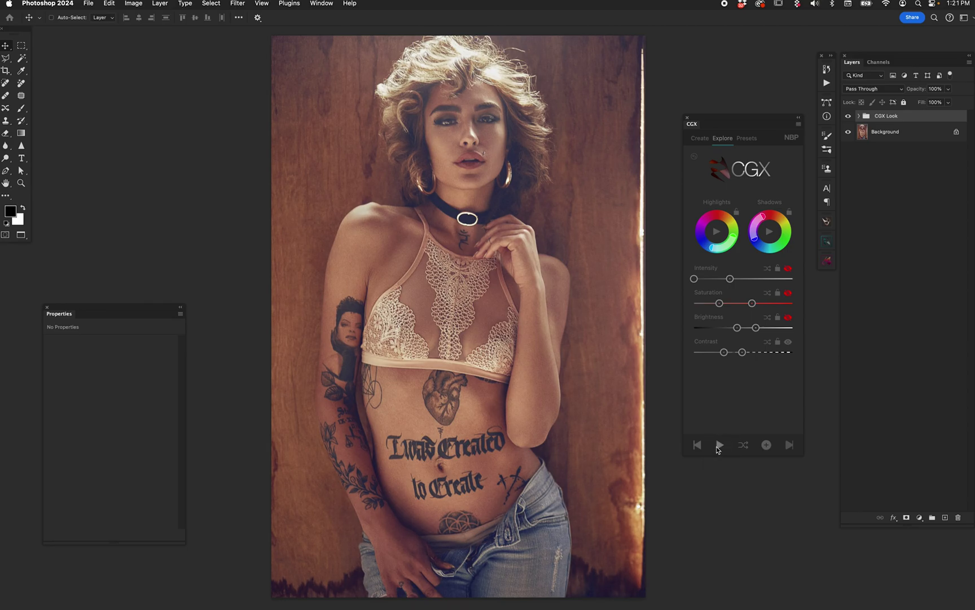
drag(725, 352, 792, 352)
click(719, 447)
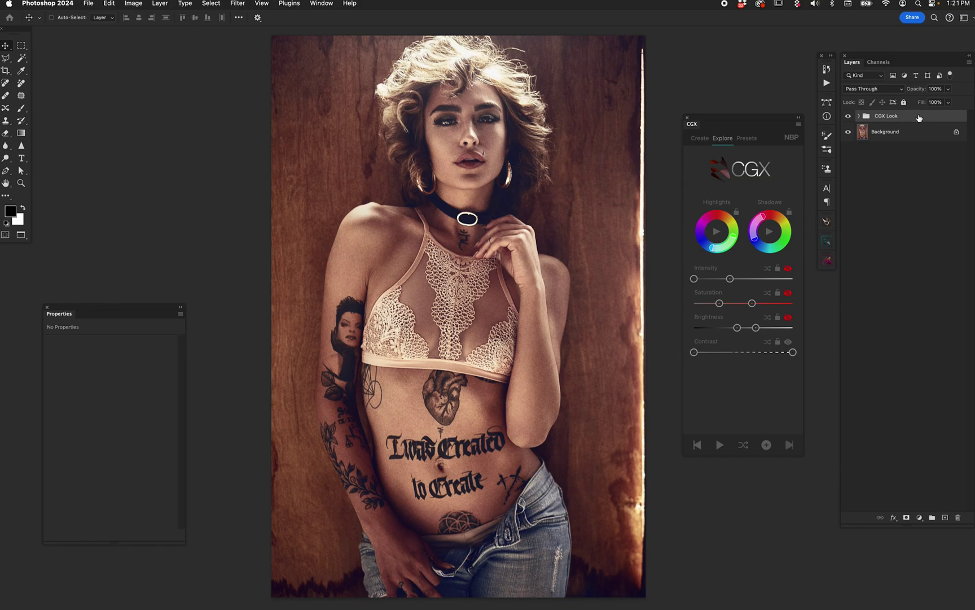
Step: Replace the CGX Look group with a new Selective Color adjustment layer
key(Delete)
click(919, 518)
click(934, 573)
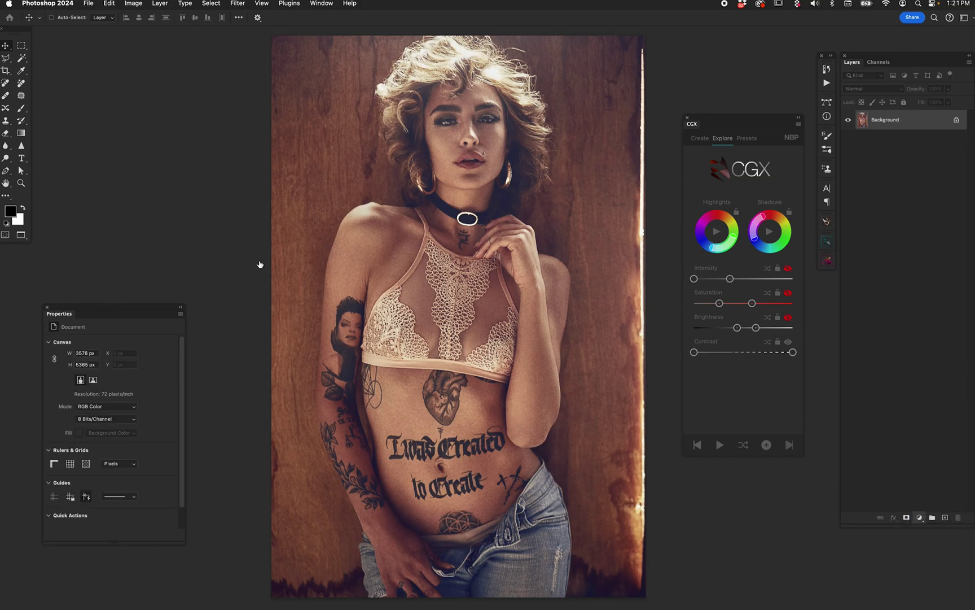
Step: Set Neutrals to magenta +4, yellow +6, and Blacks yellow to -10
click(122, 355)
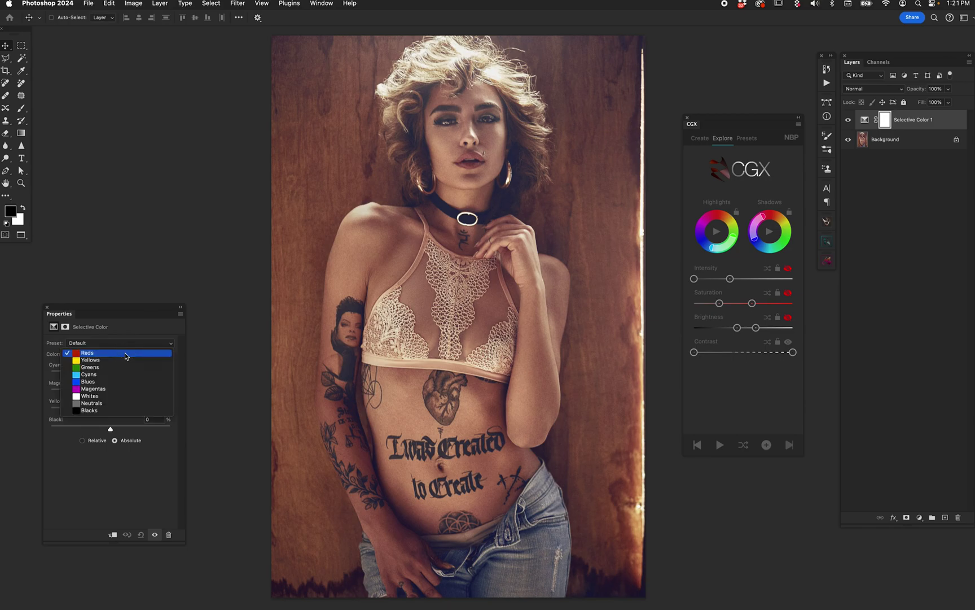
click(114, 403)
click(150, 383)
text(4)
key(Tab)
text(6)
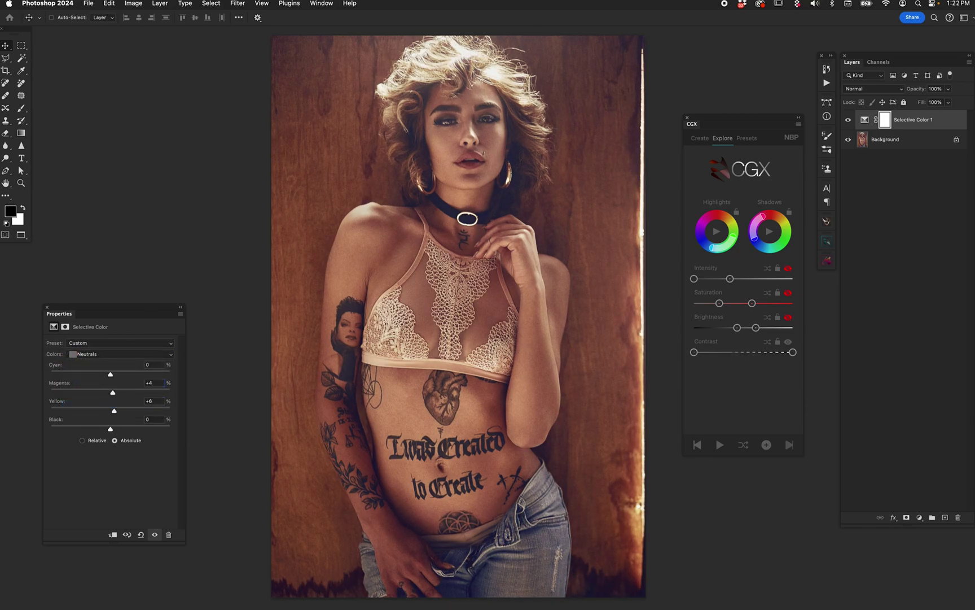
click(116, 355)
click(115, 362)
click(154, 401)
text(-10)
Step: Set Whites to cyan +10, magenta -10, yellow -10, and toggle the layer to compare
click(129, 355)
click(128, 339)
click(158, 364)
text(10)
key(Tab)
text(-10)
key(Tab)
text(-10)
click(847, 120)
click(848, 120)
Step: Cycle CGX looks above Selective Color 1, then raise the minimum contrast slightly
click(720, 446)
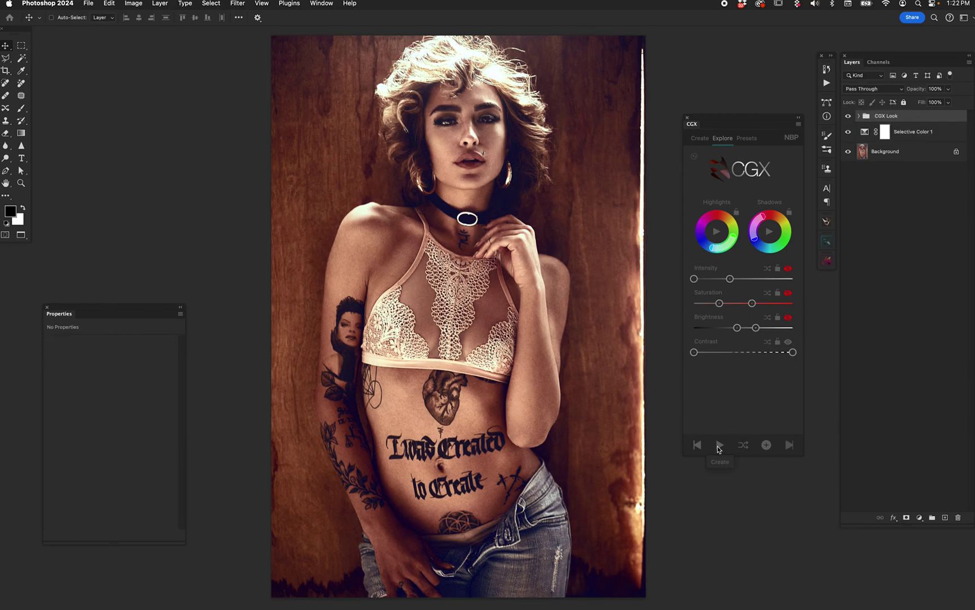
click(719, 446)
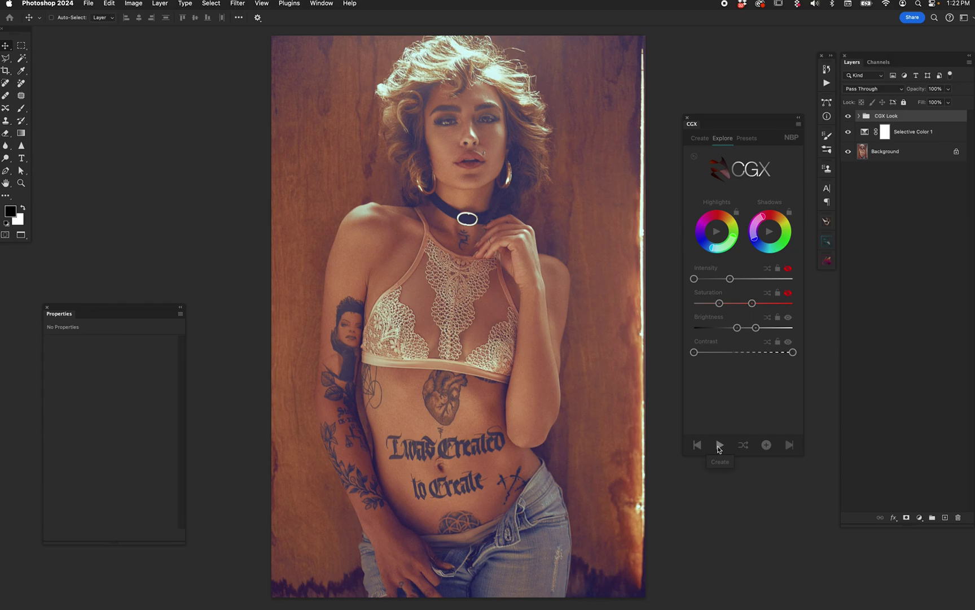
click(719, 446)
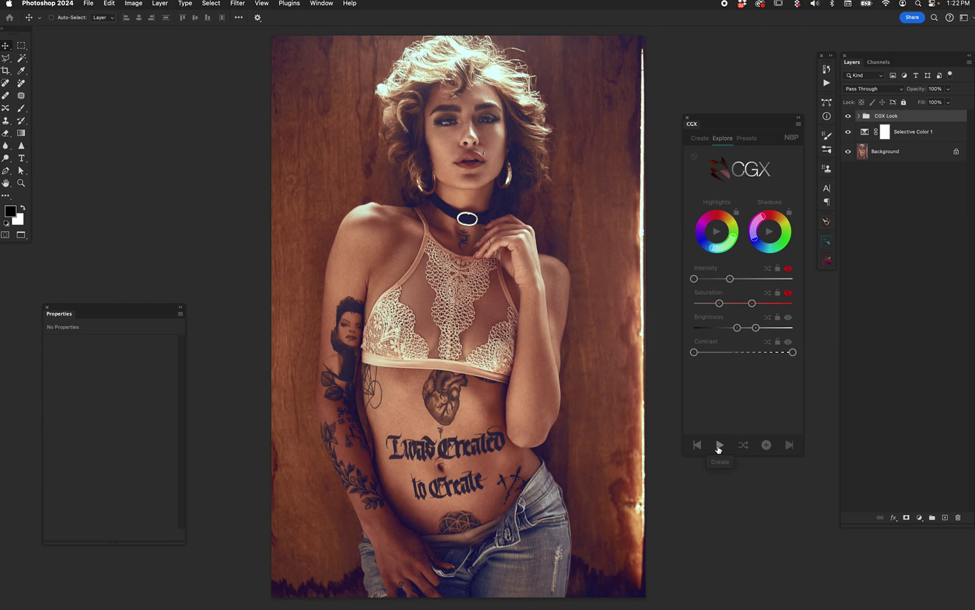
click(719, 446)
click(719, 446)
click(719, 446)
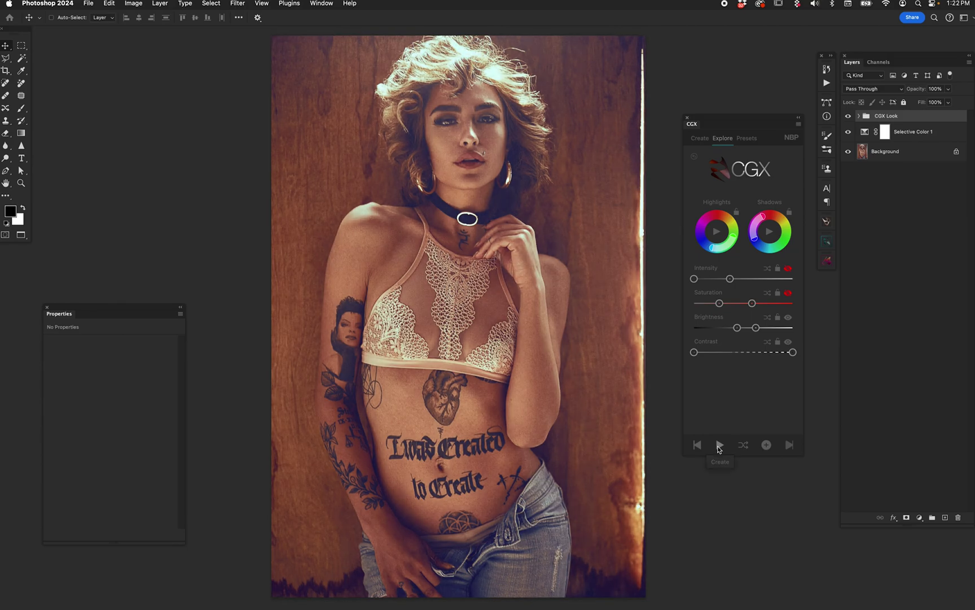
click(719, 446)
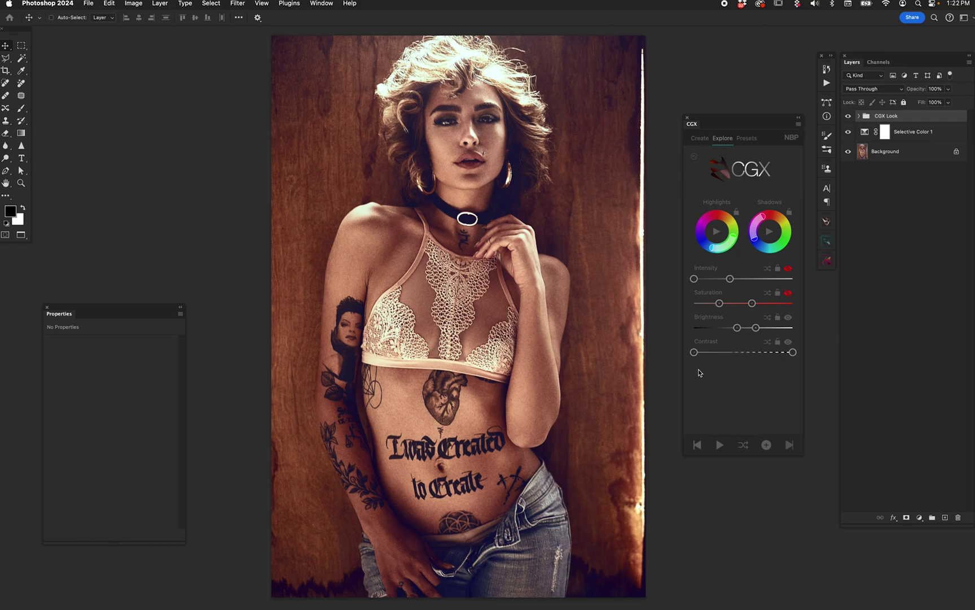
drag(694, 353, 740, 352)
Step: Generate a look, toggle contrast variation, and generate a new purple-tinted grade
click(720, 446)
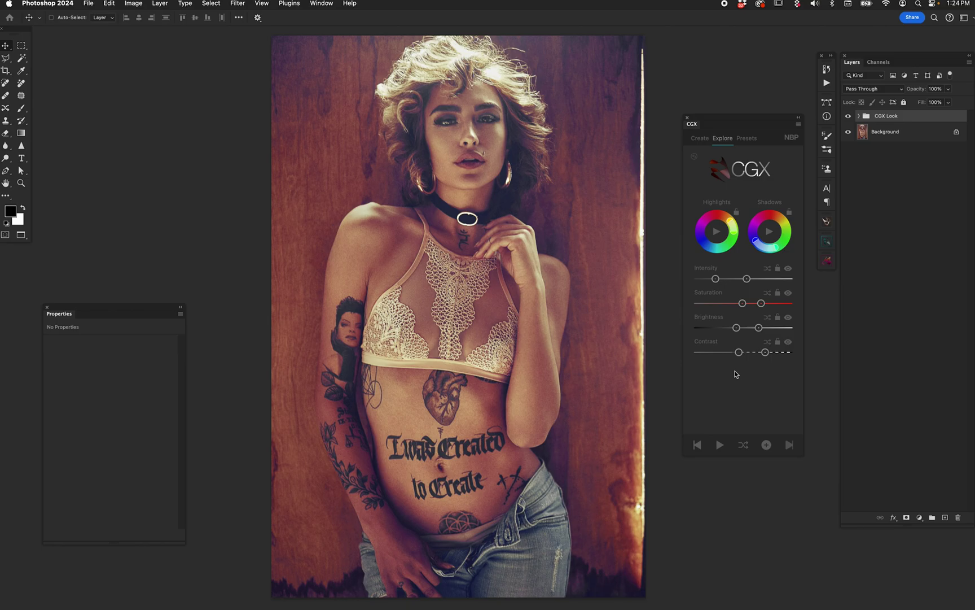
click(789, 342)
click(720, 446)
Step: Widen the saturation range, vary only saturation, and generate a muted warm-brown look
click(788, 292)
click(788, 269)
drag(742, 303, 771, 303)
click(721, 445)
click(721, 447)
click(788, 293)
click(788, 316)
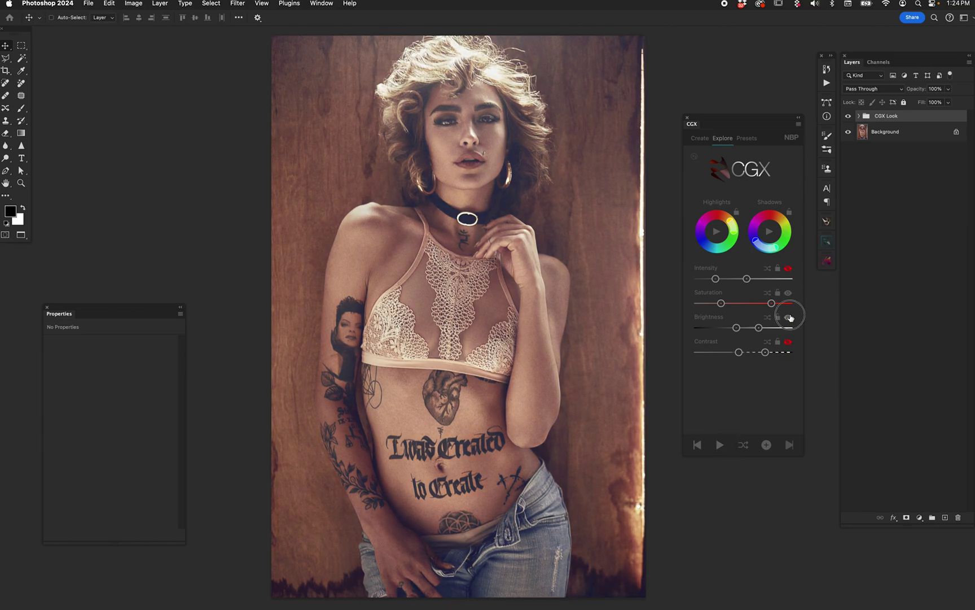
click(721, 445)
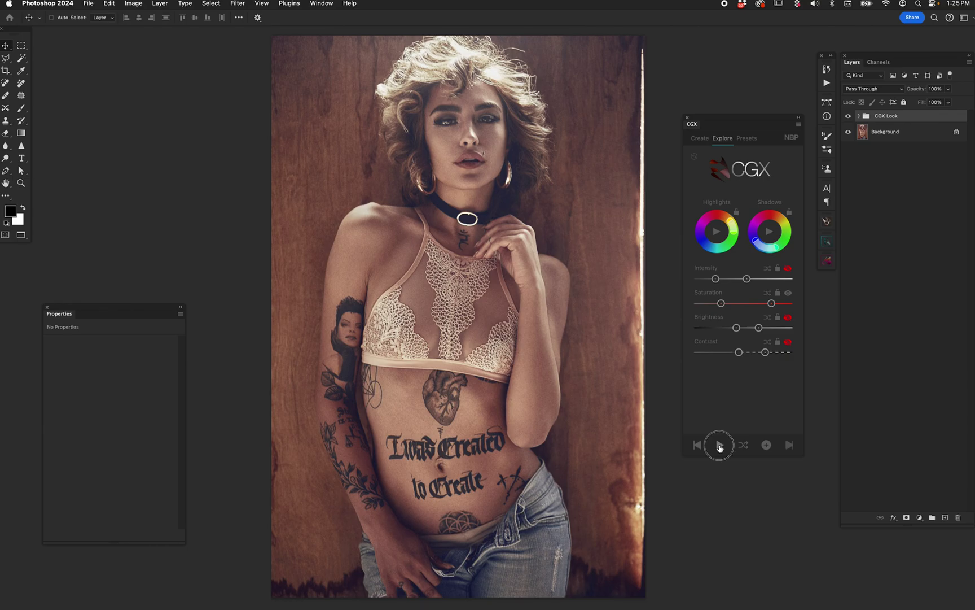
Step: Shuffle to new looks, toggle saturation, brightness and contrast variation, and extend the intensity range to zero
click(720, 446)
click(745, 447)
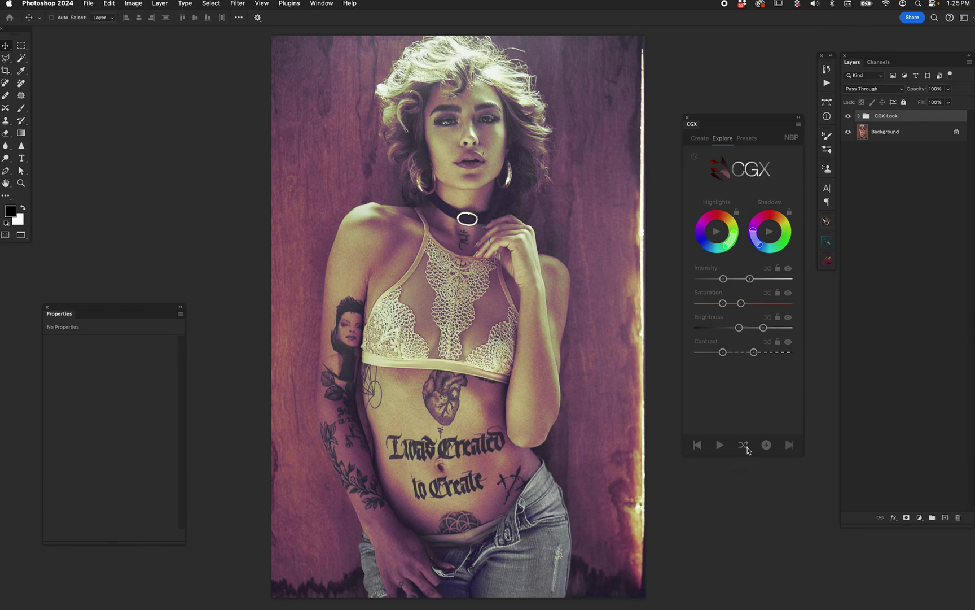
click(788, 293)
click(788, 317)
click(789, 342)
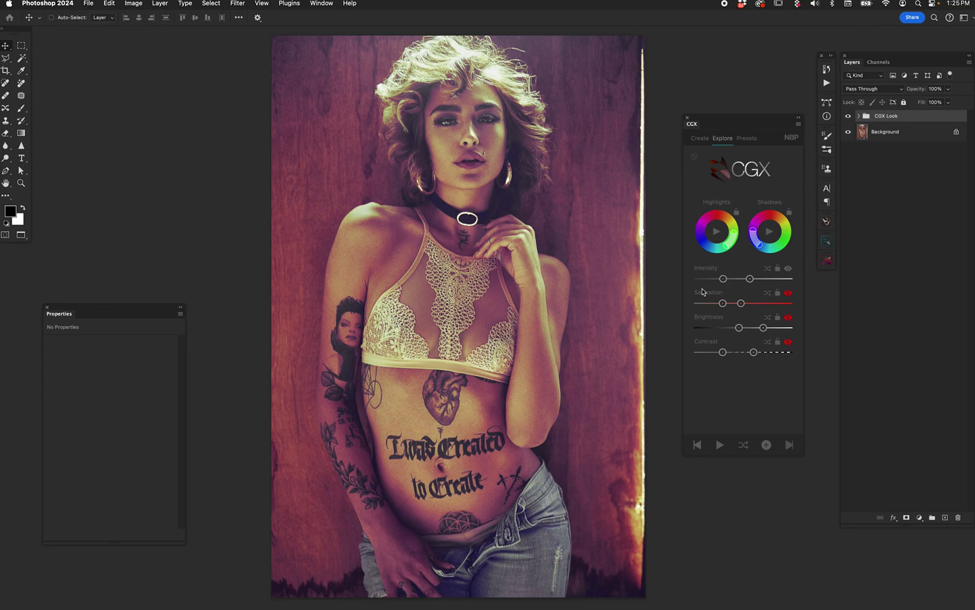
drag(731, 279, 694, 279)
Step: Reset the look in the Create tab, then tint highlights red and shadows cyan
click(743, 445)
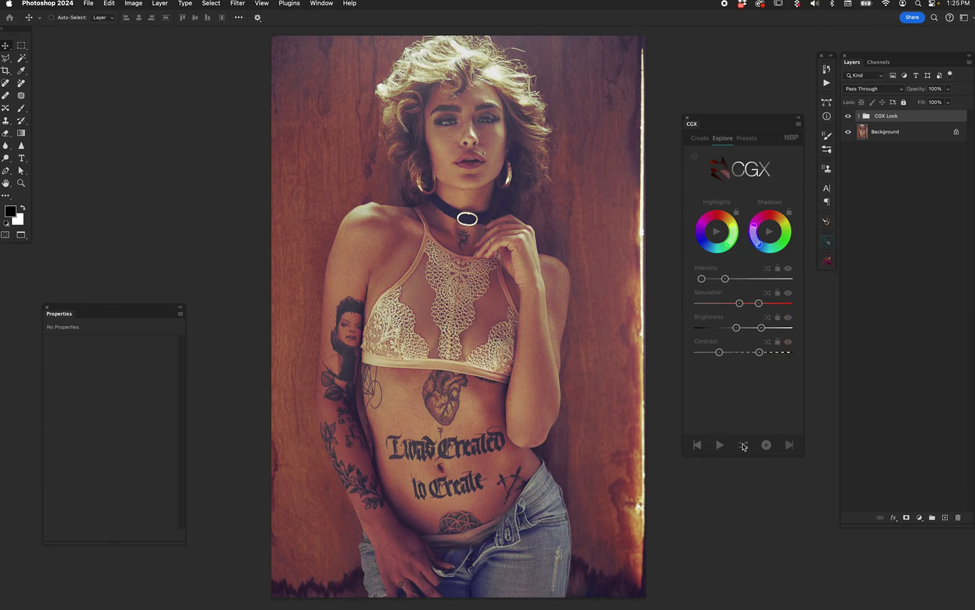
click(700, 140)
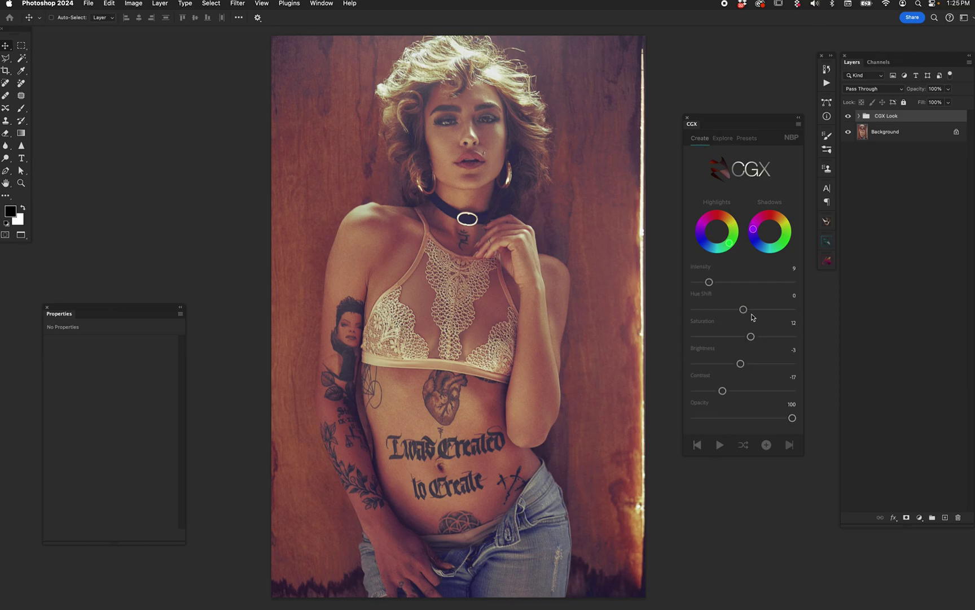
click(692, 158)
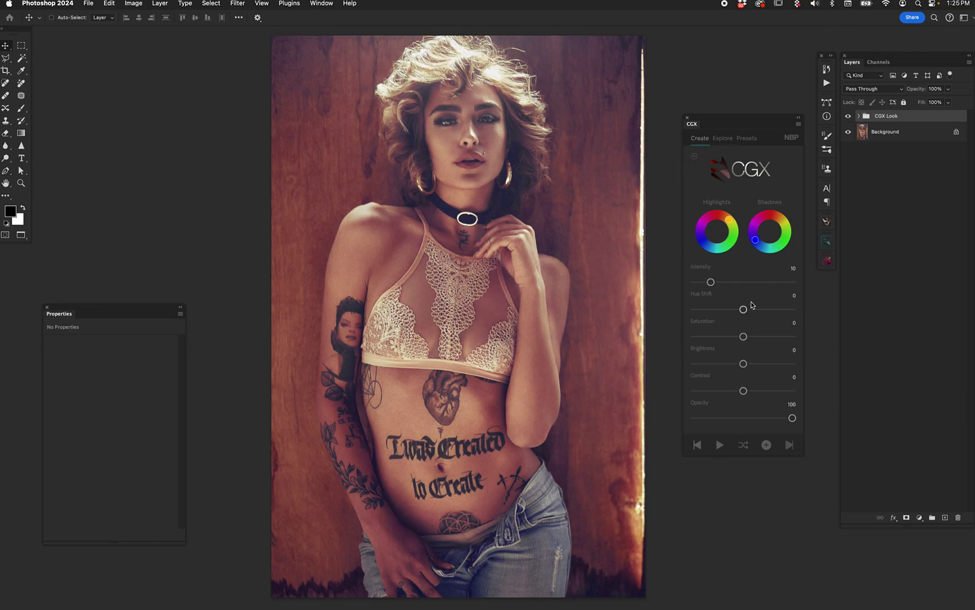
drag(711, 282, 715, 281)
drag(727, 223, 712, 215)
drag(755, 241, 771, 248)
Step: Raise intensity to 15, boost saturation and contrast, shift hue slightly, and generate a variation
drag(715, 282, 719, 284)
drag(743, 337, 738, 365)
drag(744, 309, 750, 310)
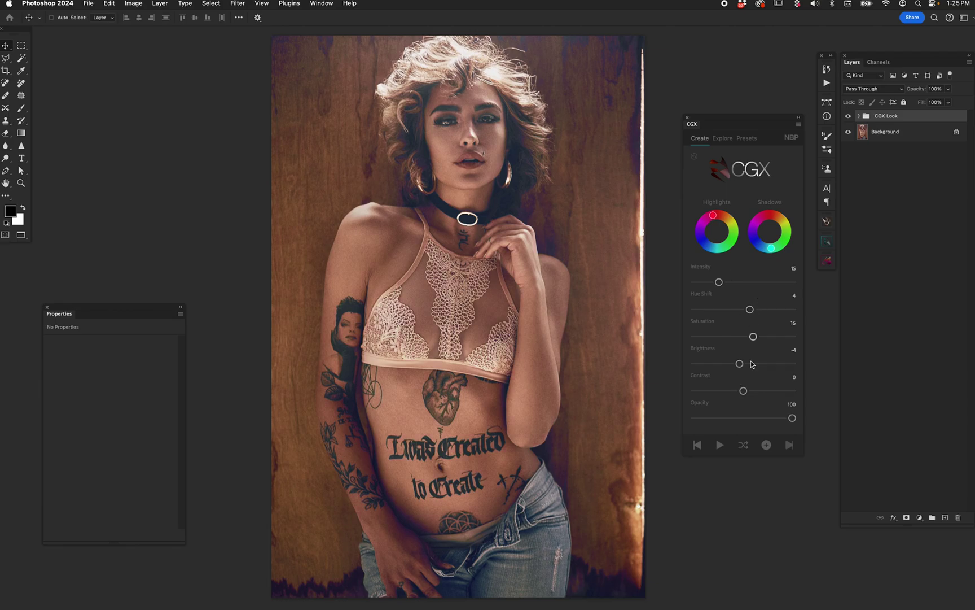
drag(743, 391, 750, 391)
click(721, 445)
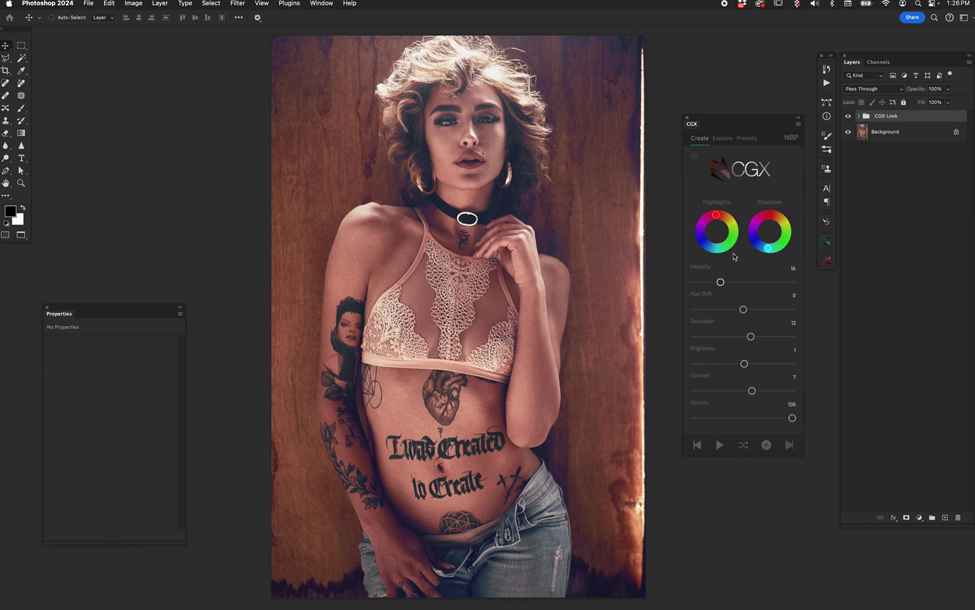
click(725, 139)
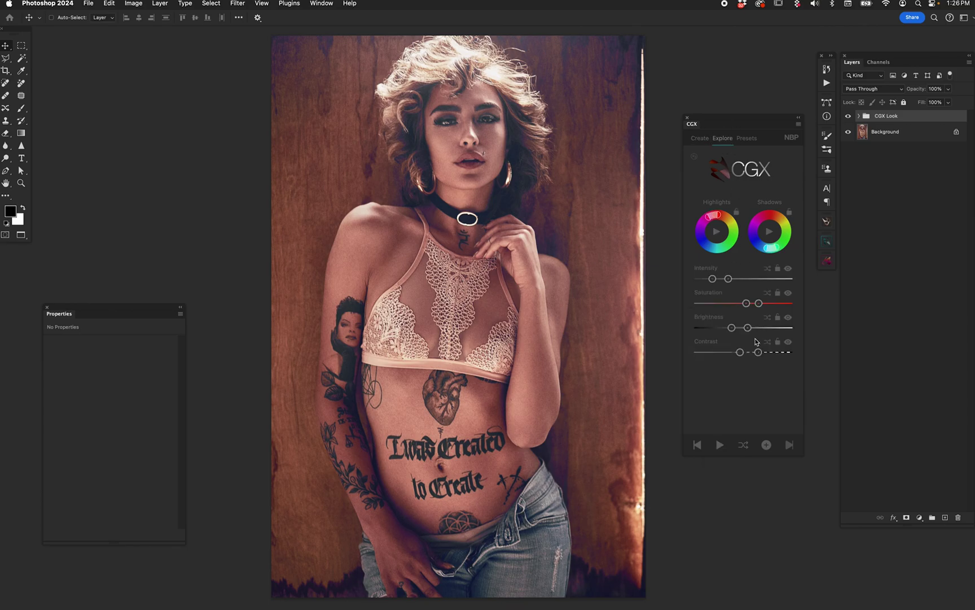